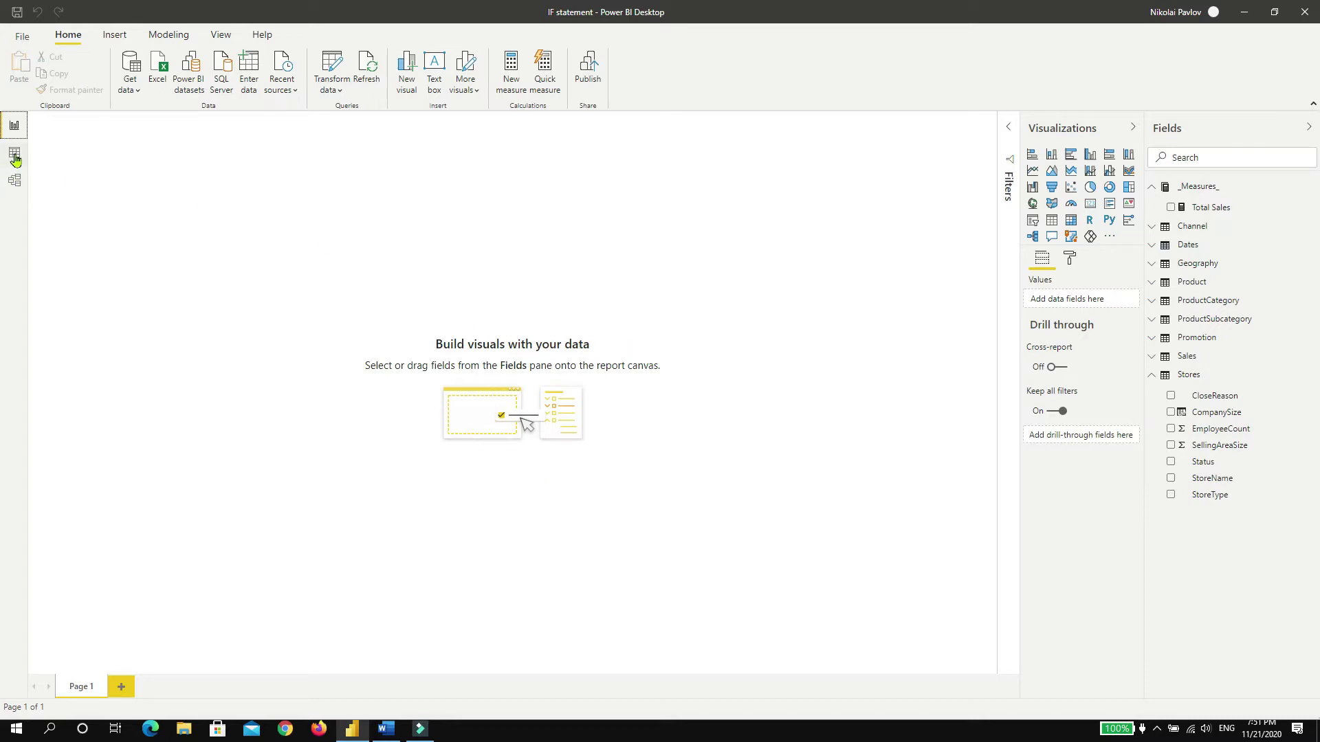
In the Stores table's data view, rename the CompanySize calculated column to CompanySizeIF in its formula and commit it
click(15, 159)
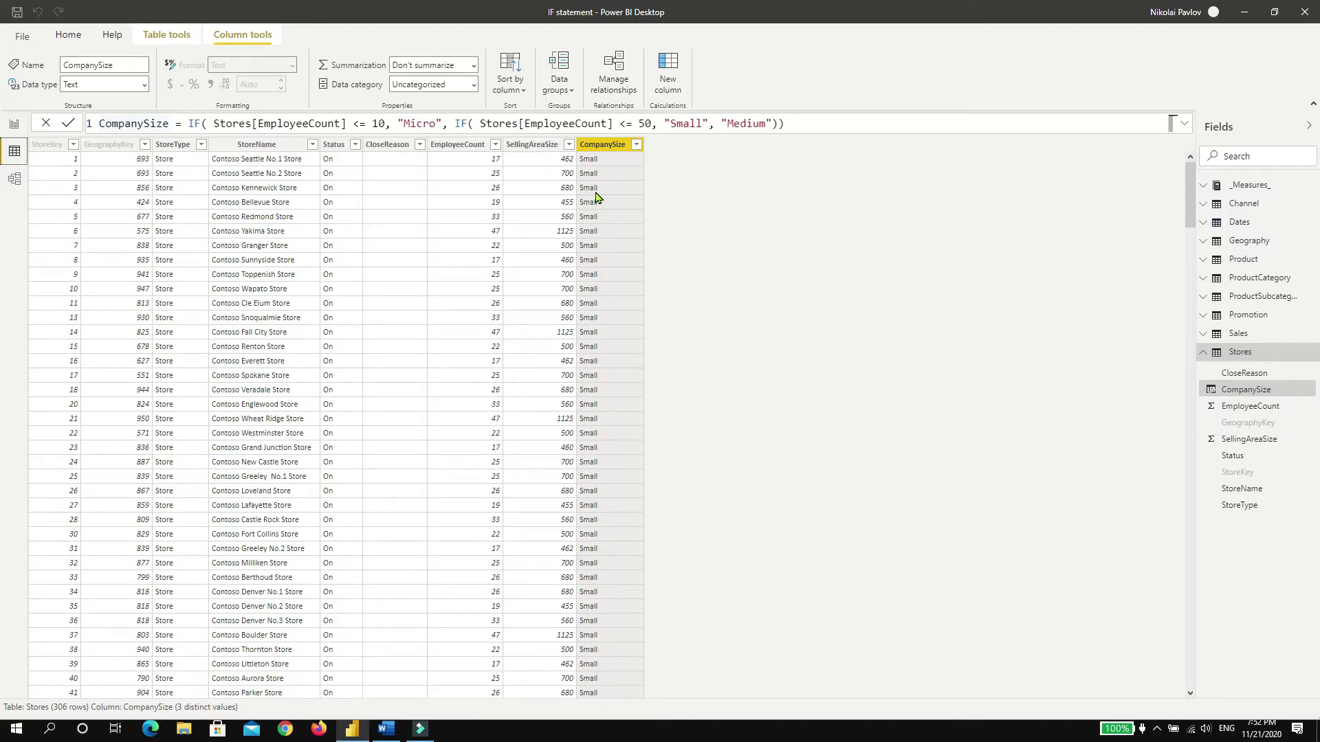
click(789, 123)
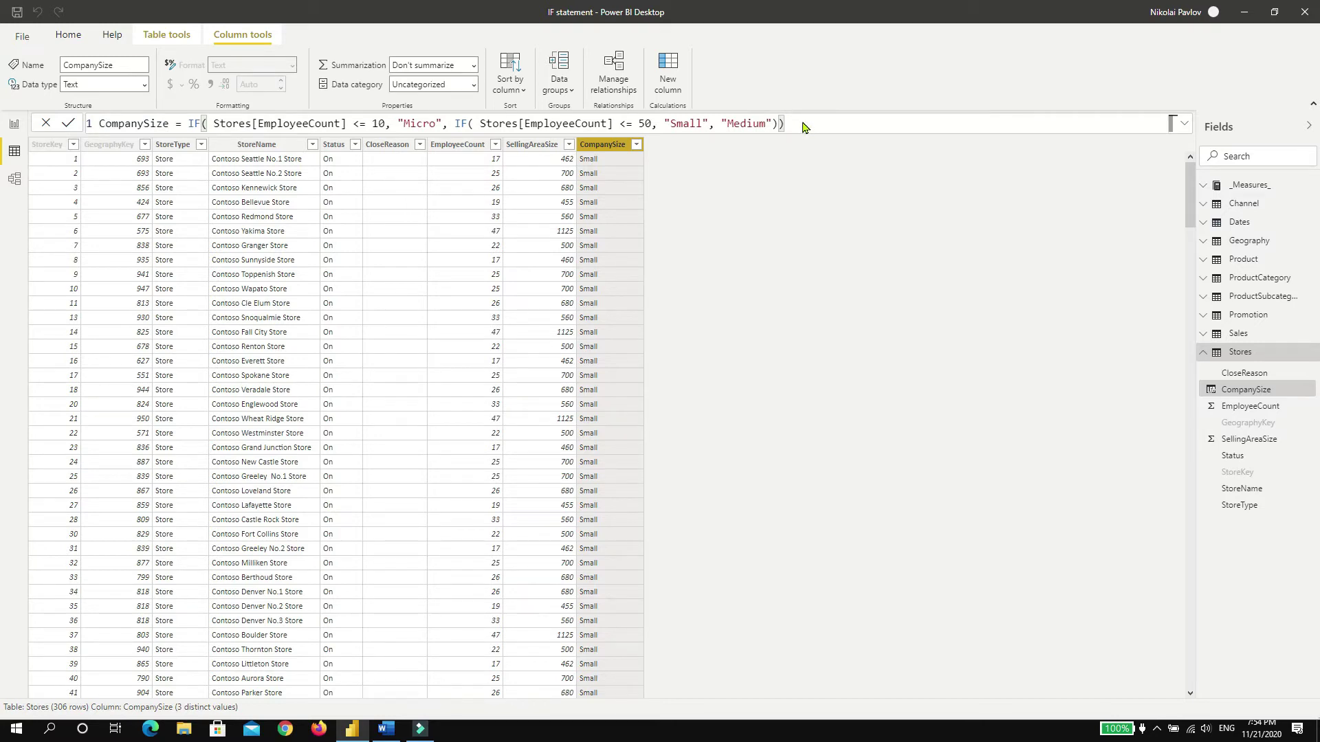
key(Home)
key(ctrl+shift+Right)
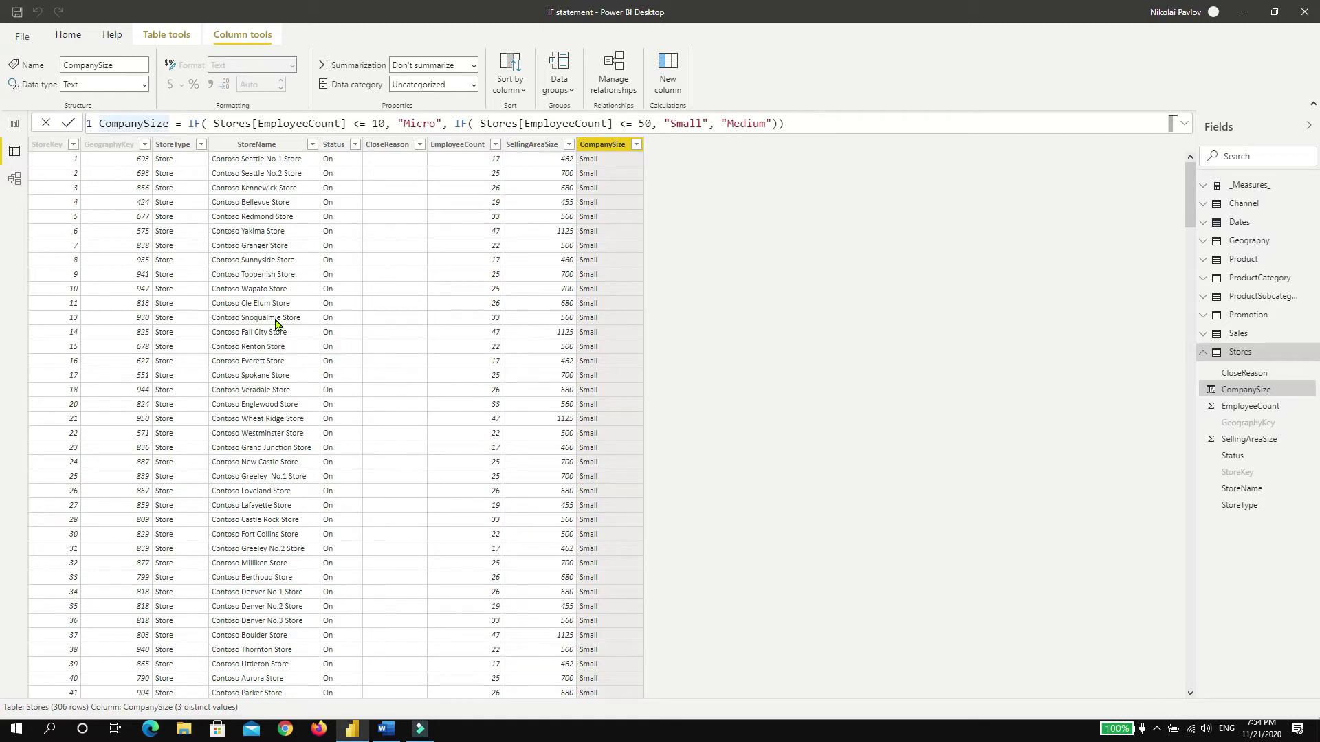
text(IF)
key(Return)
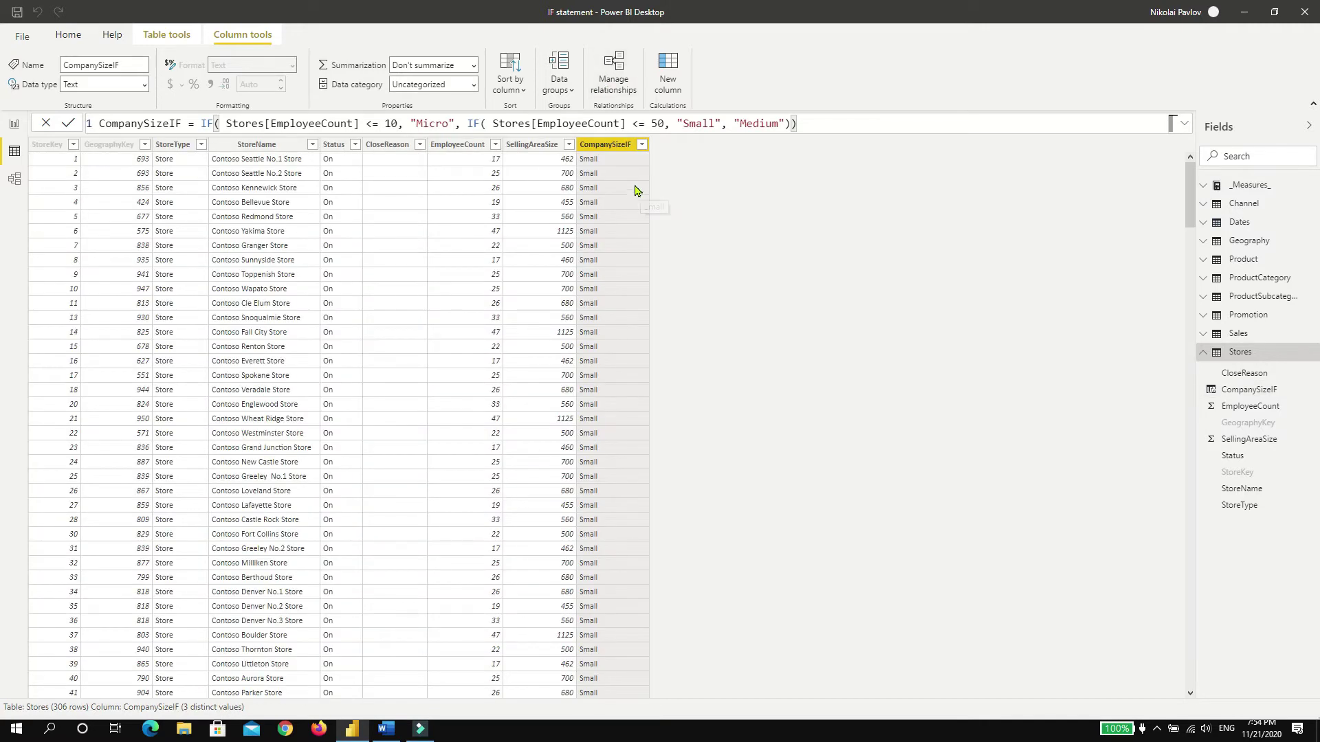
Add a calculated column named CompanySizeSWITCH to the Stores table and begin its formula with SWITCH( TRUE(),
click(667, 72)
text(Compan)
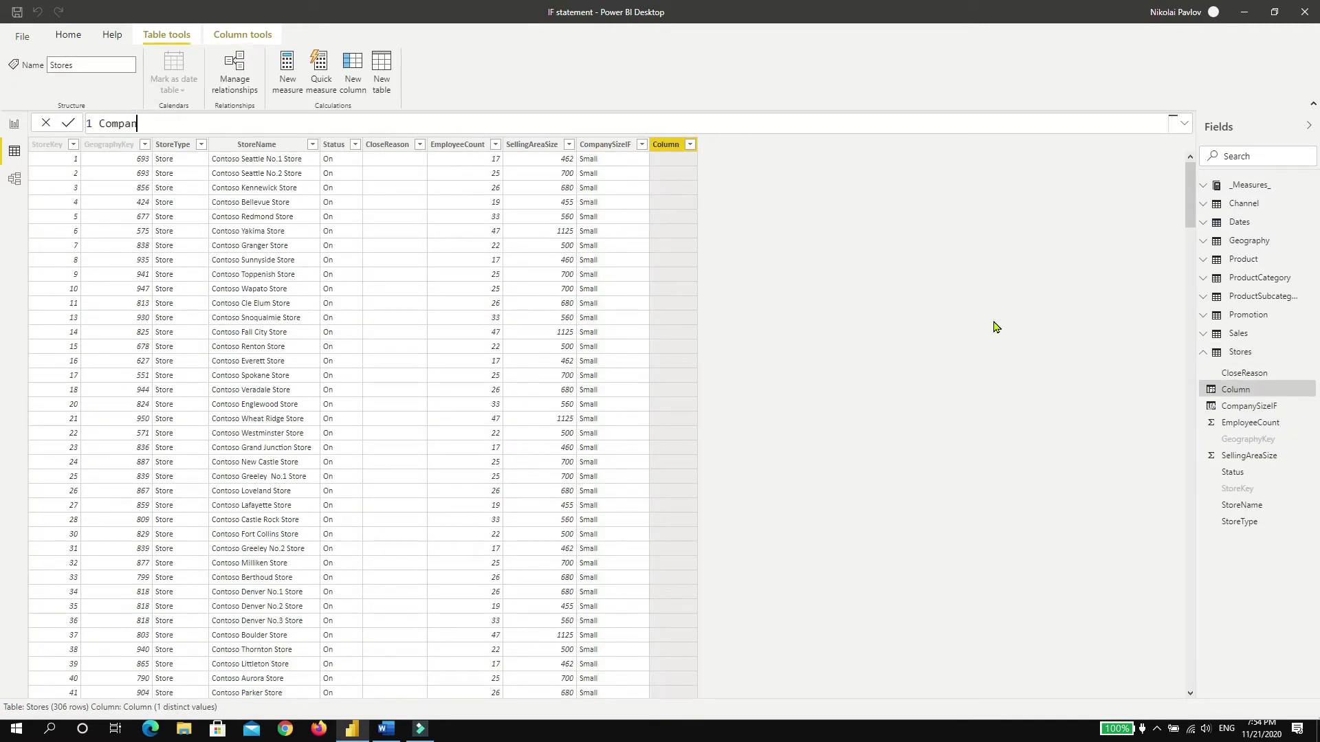
text(ySizeSWITCH)
text(= SWITCH()
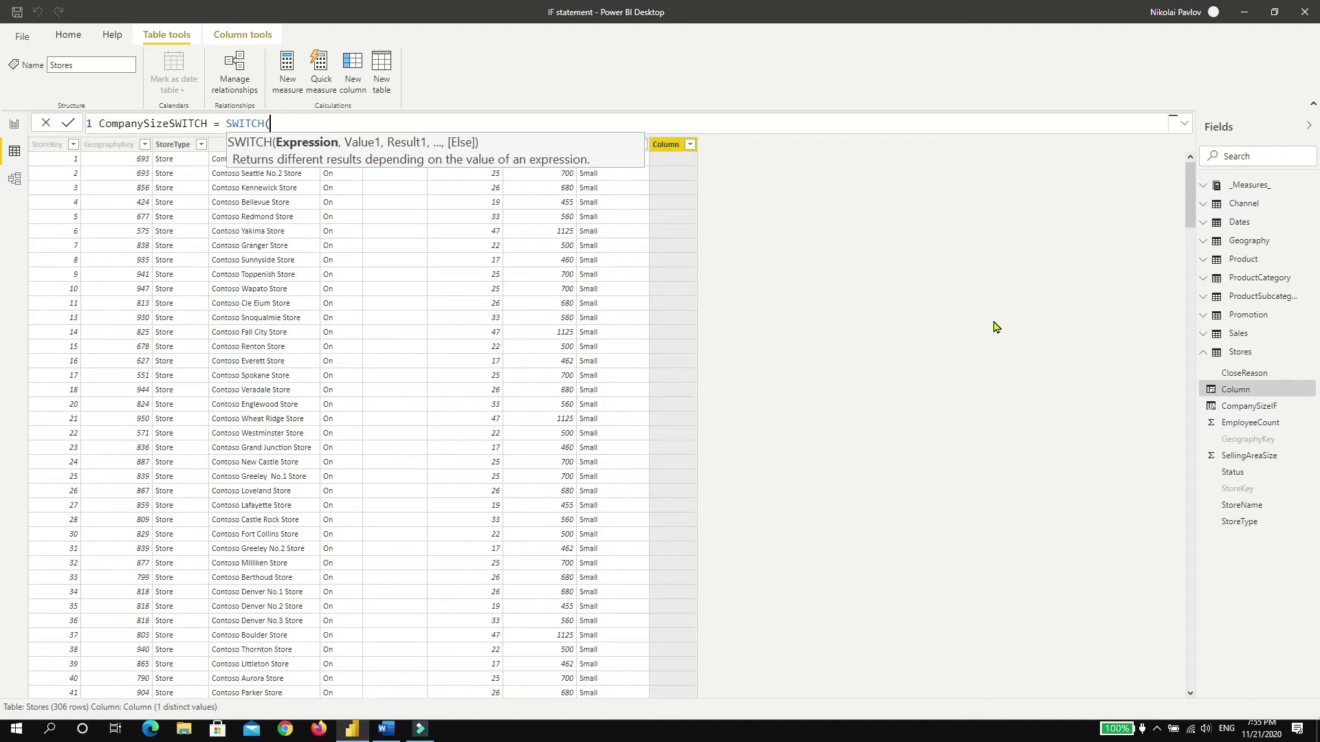
text(TRUE())
text(,)
Add the first SWITCH condition on a new indented line: Stores[EmployeeCount] >= 10 returning "Micro"
key(shift+Return)
key(Tab)
key(Tab)
key(Tab)
key(Tab)
key(Tab)
key(Tab)
key(Tab)
key(Tab)
key(Tab)
text(Stores[EmployeeCount])
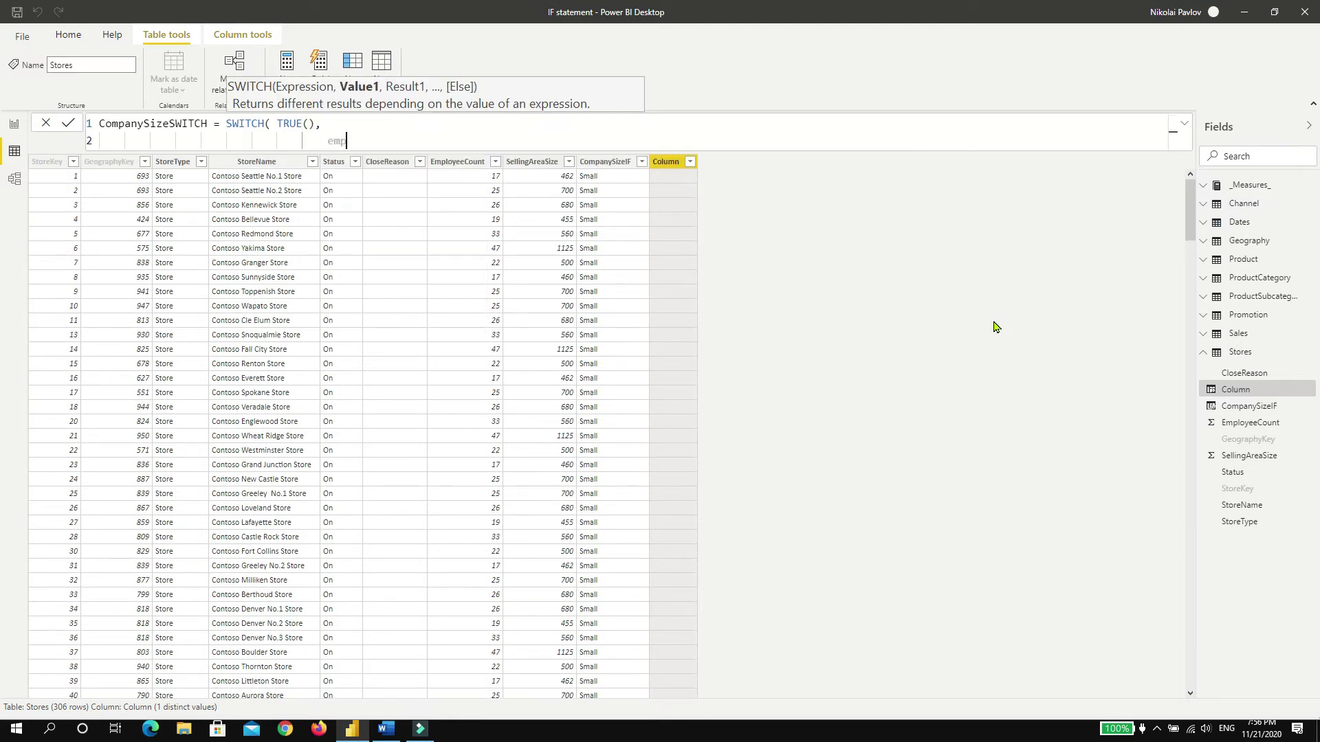
text( >= 10.)
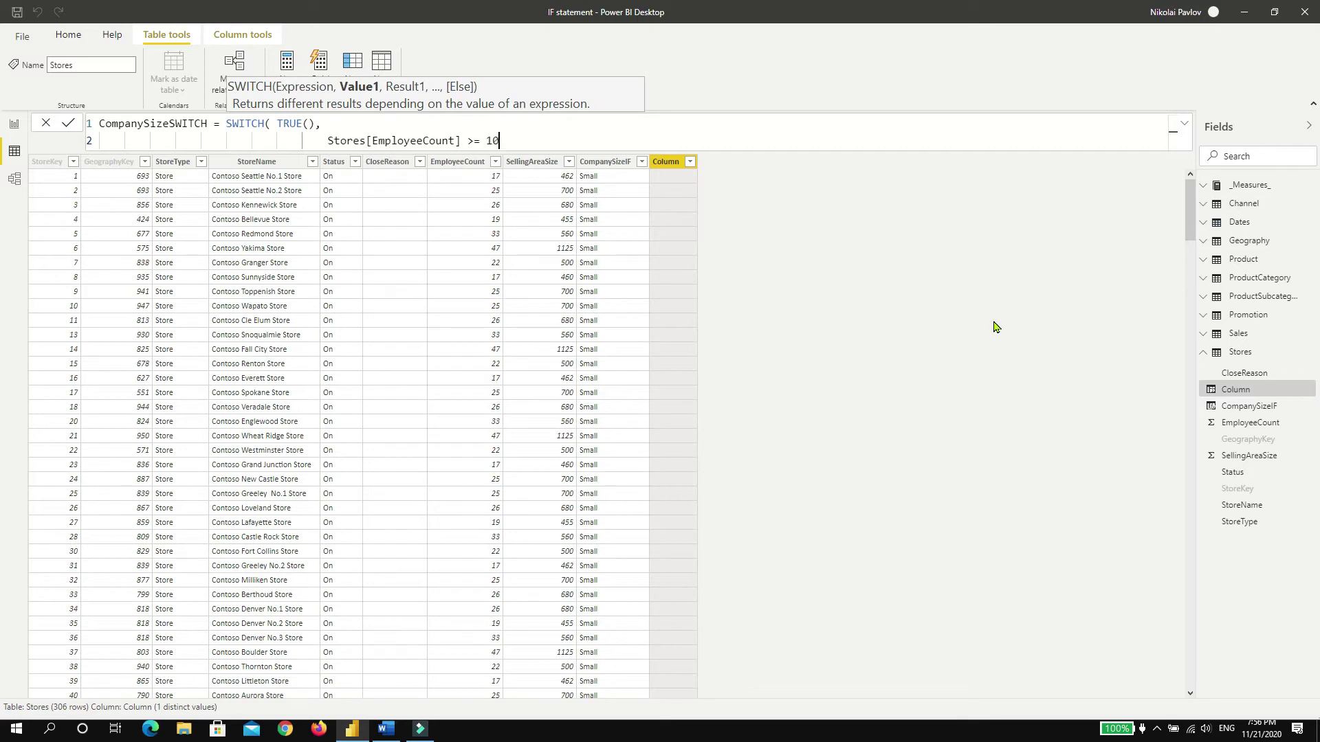
key(BackSpace)
text(, "Micro",)
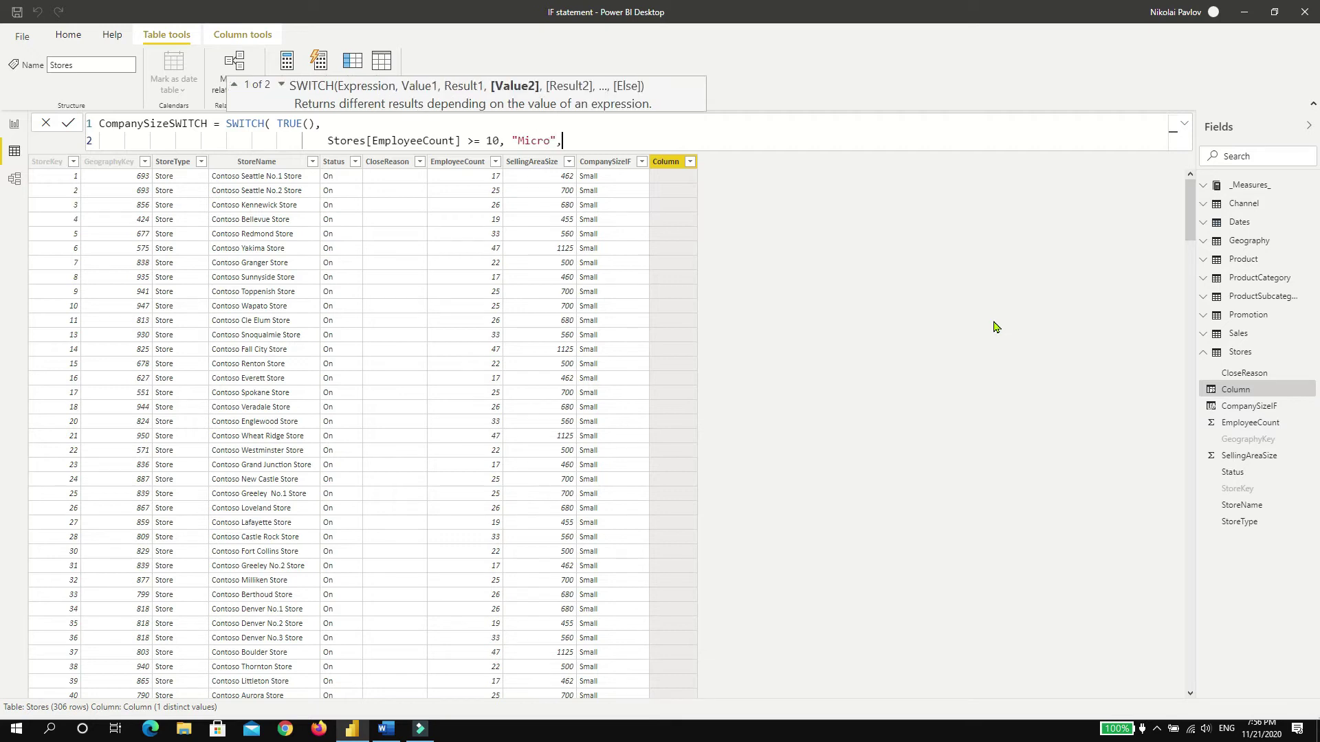
Add the second SWITCH condition on its own line: Stores[EmployeeCount] >= 50 returning "Small"
key(shift+Return)
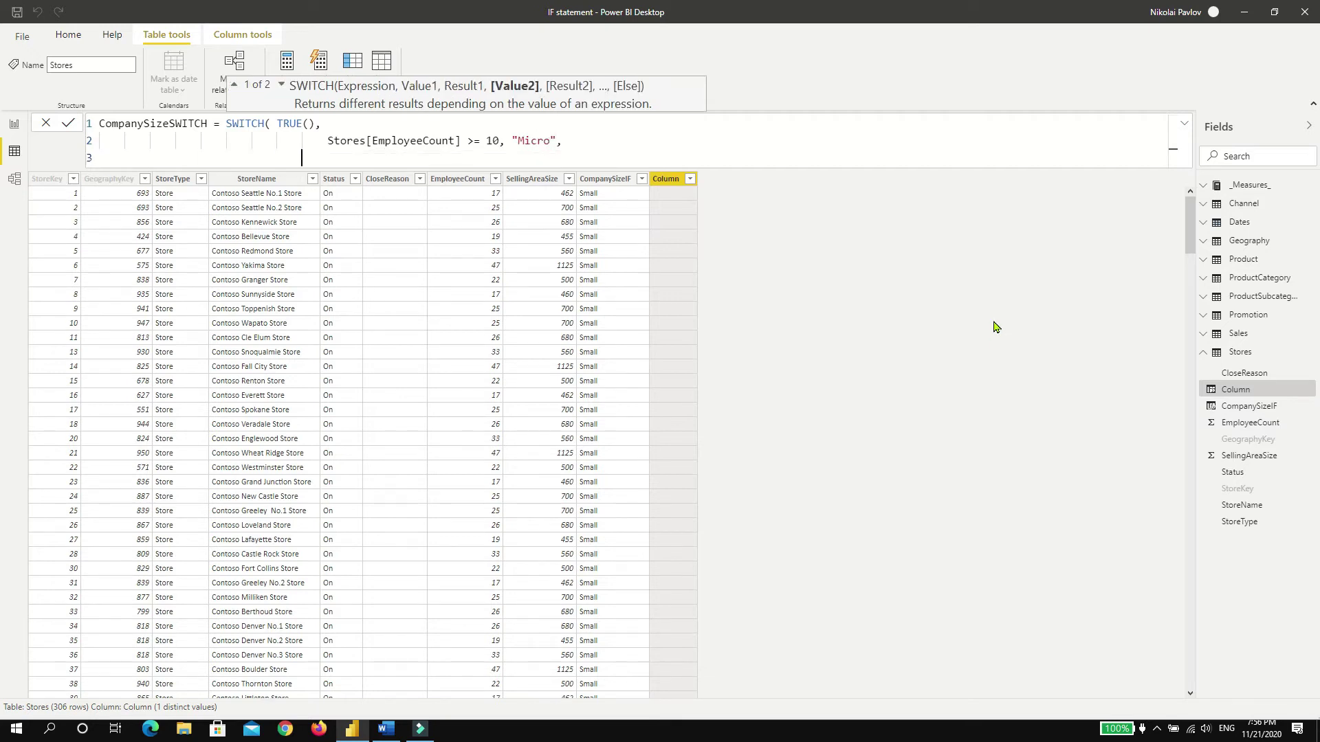
text(sa)
key(BackSpace)
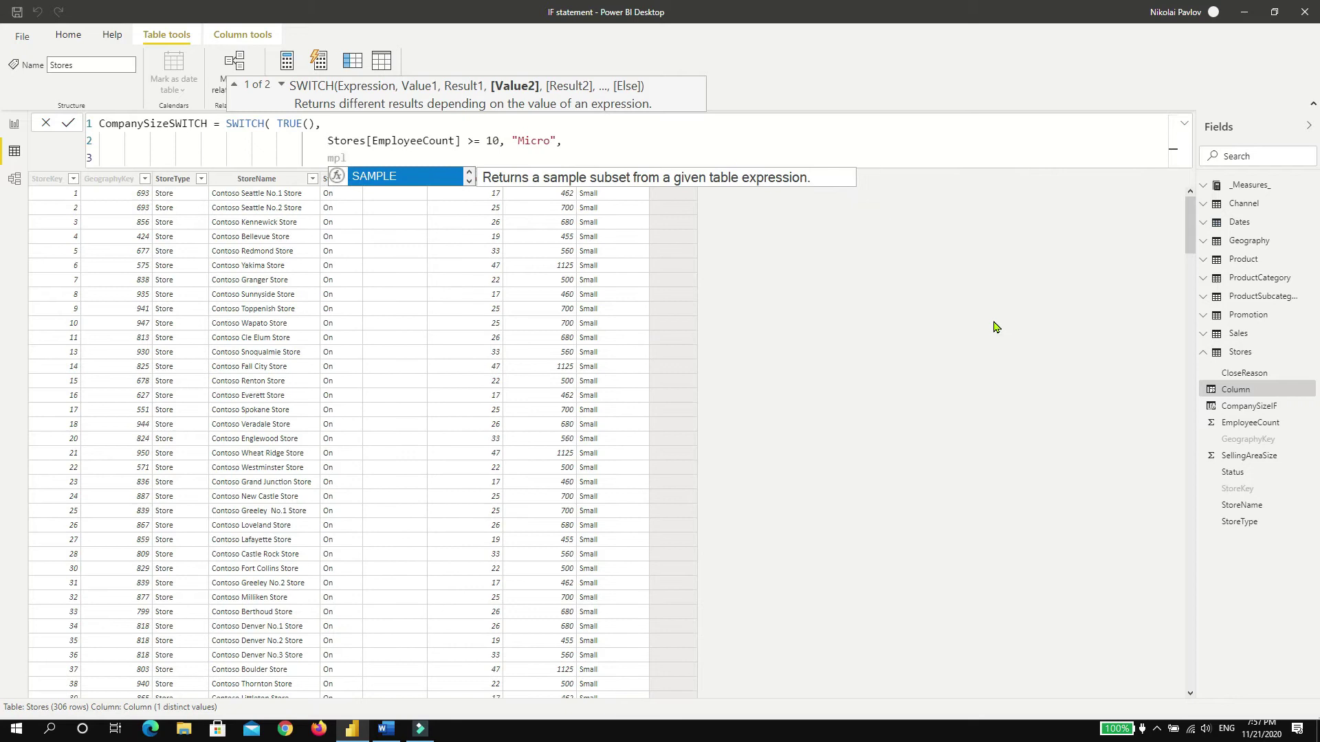
key(BackSpace)
text(sto)
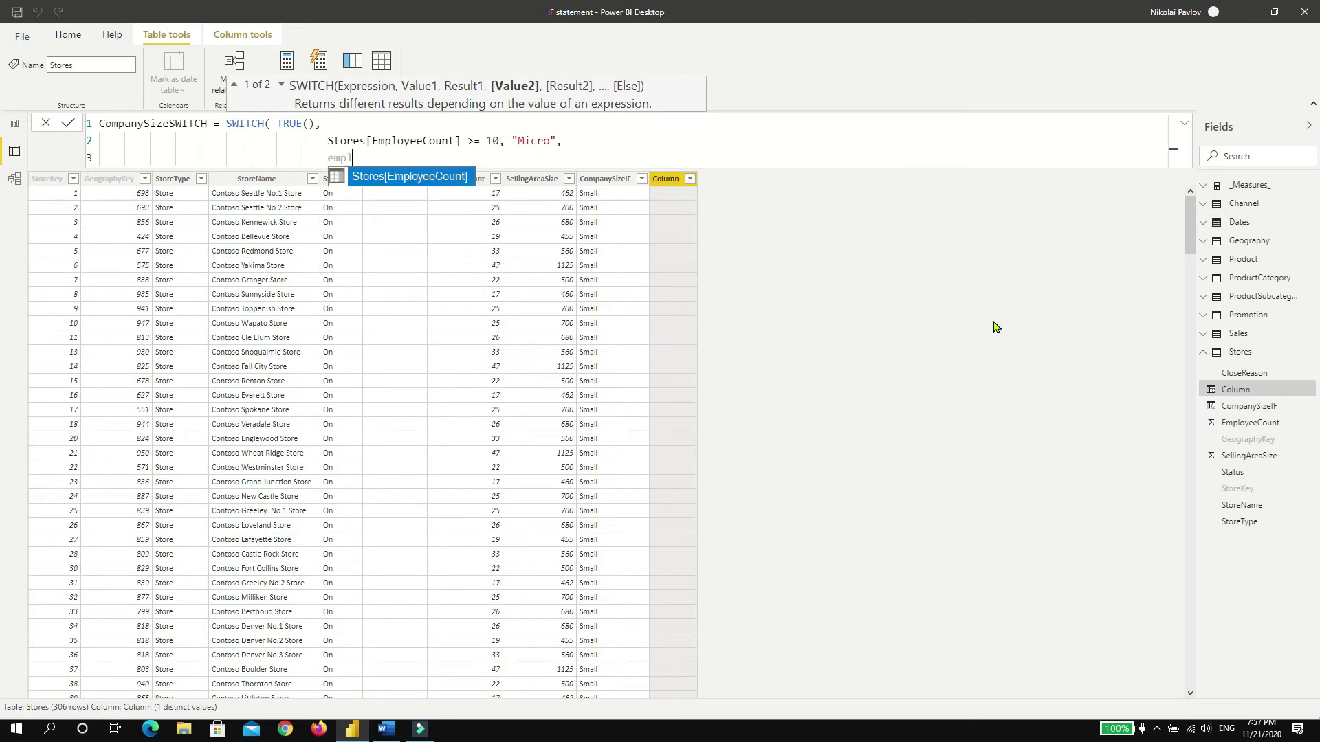
key(Tab)
text(>)
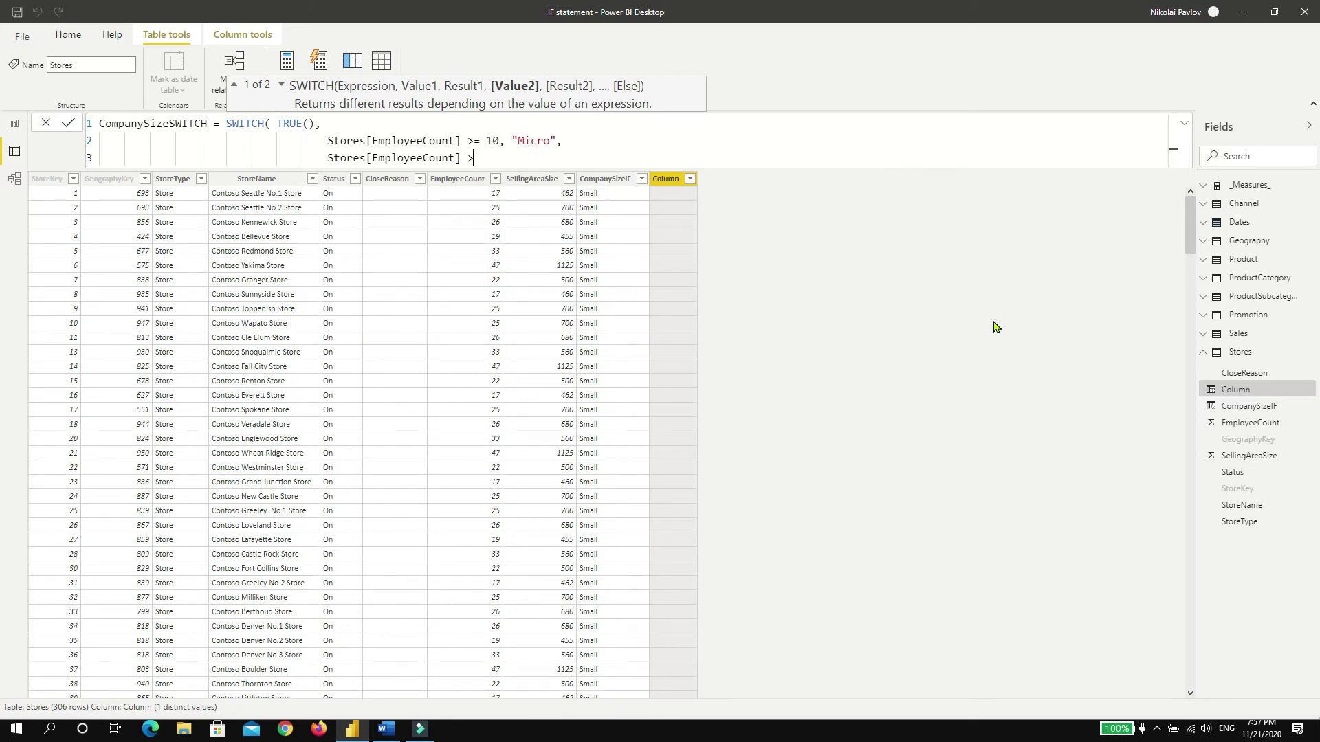
text(= 50, "Small)
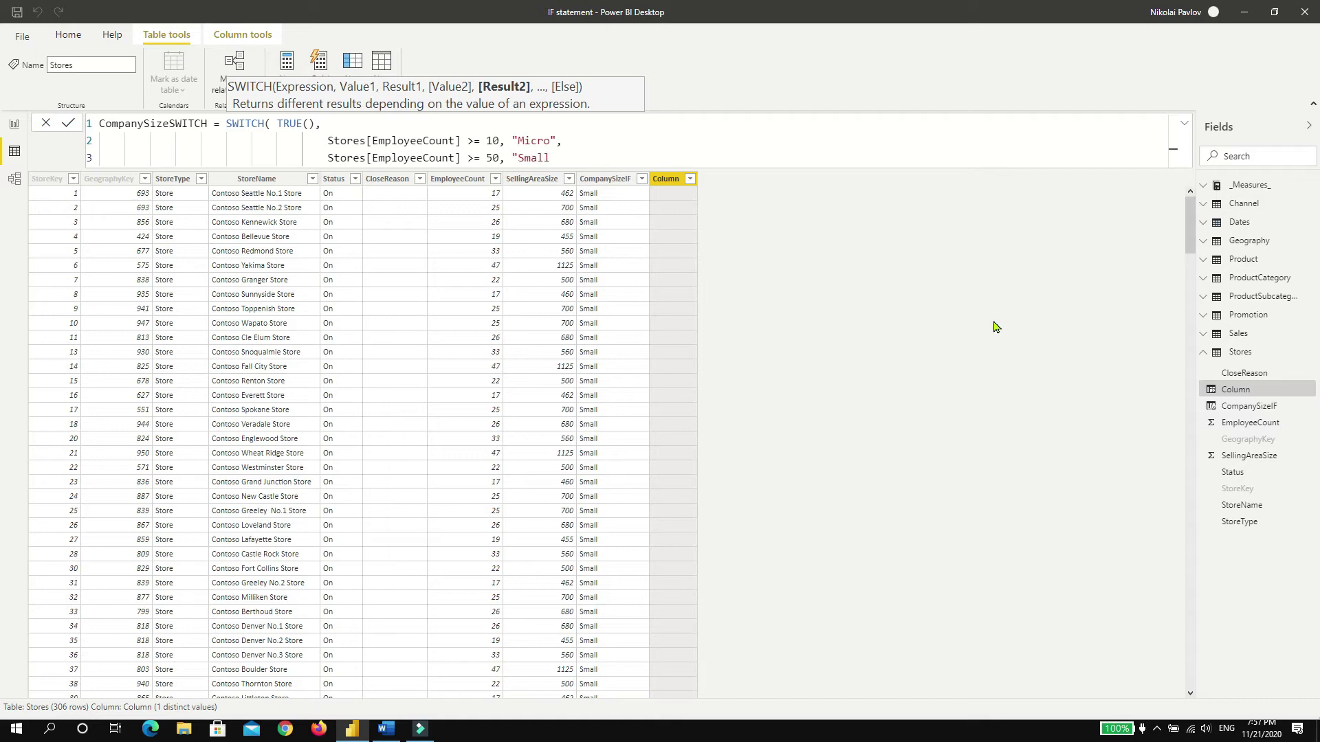
text(",)
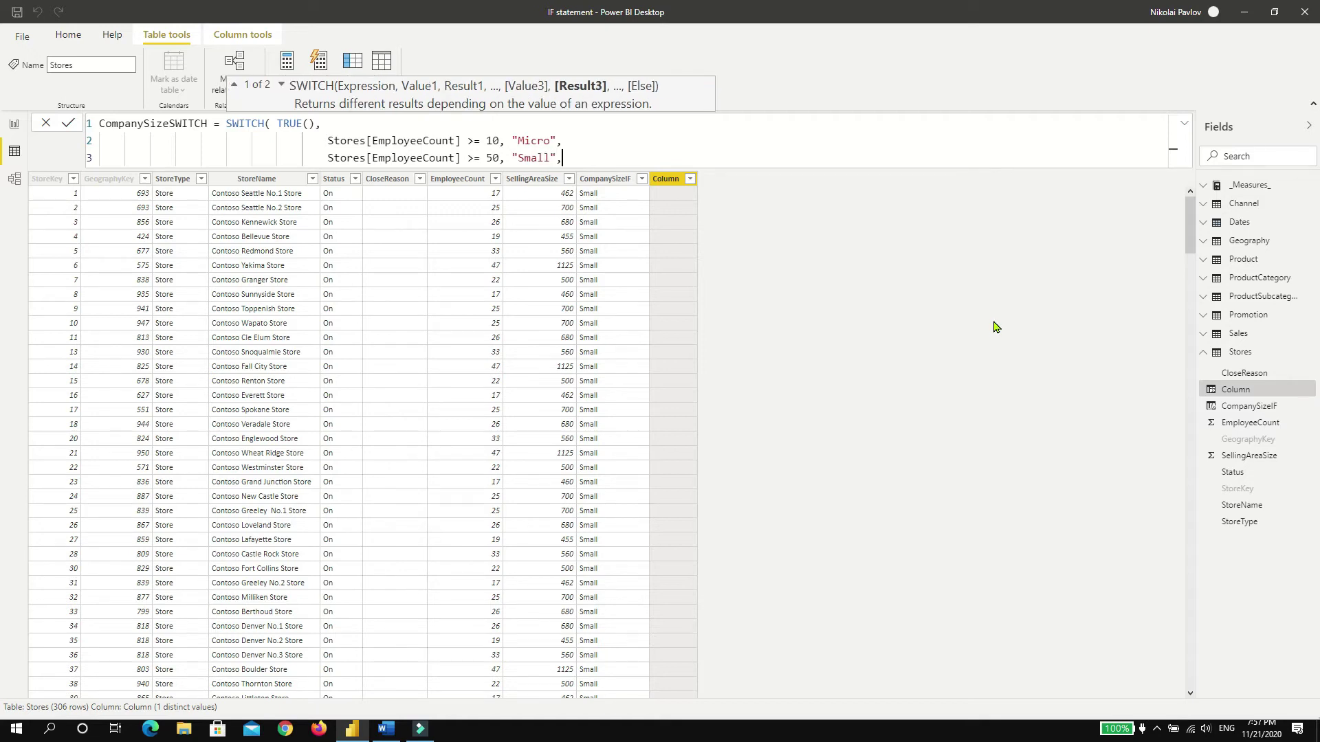
Add "Medium" on an indented line as the default result, close the SWITCH formula and commit it
key(shift+Return)
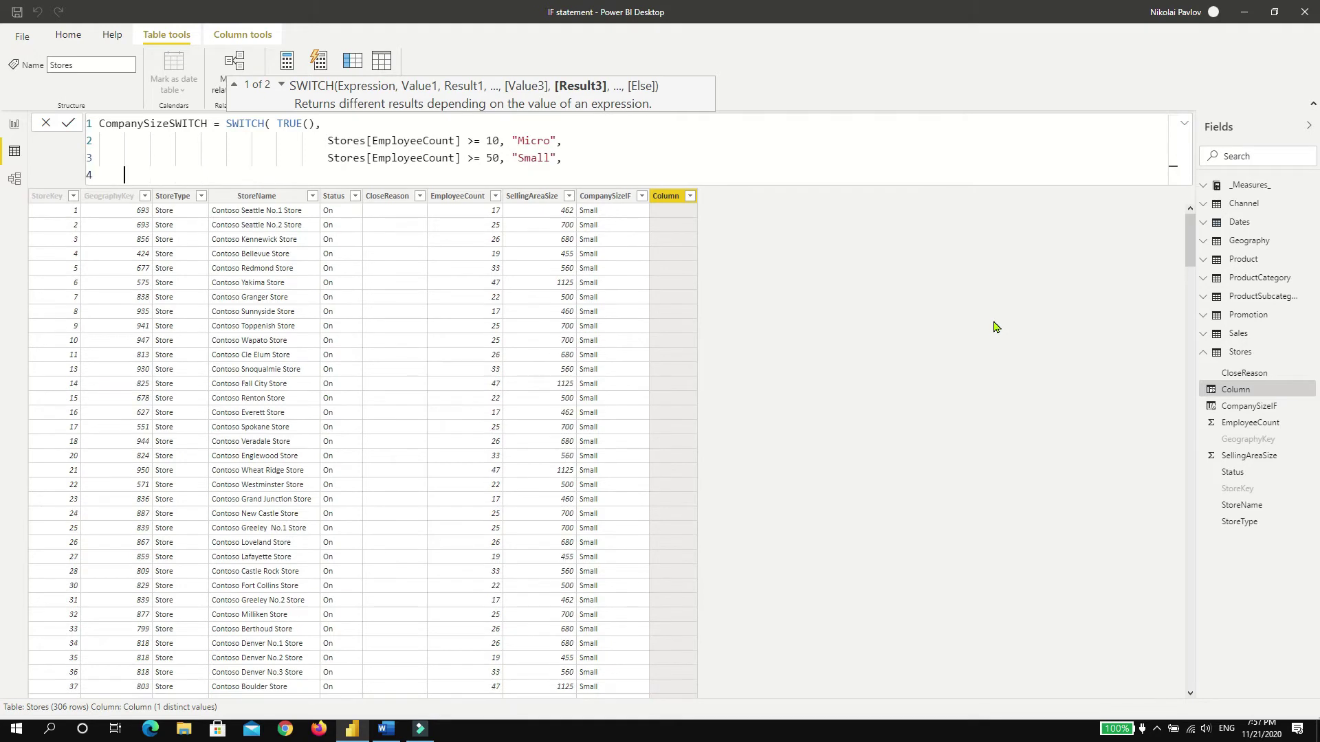
key(Tab)
key(Tab)
key(Tab)
key(Tab)
key(Tab)
text("Medium")
text())
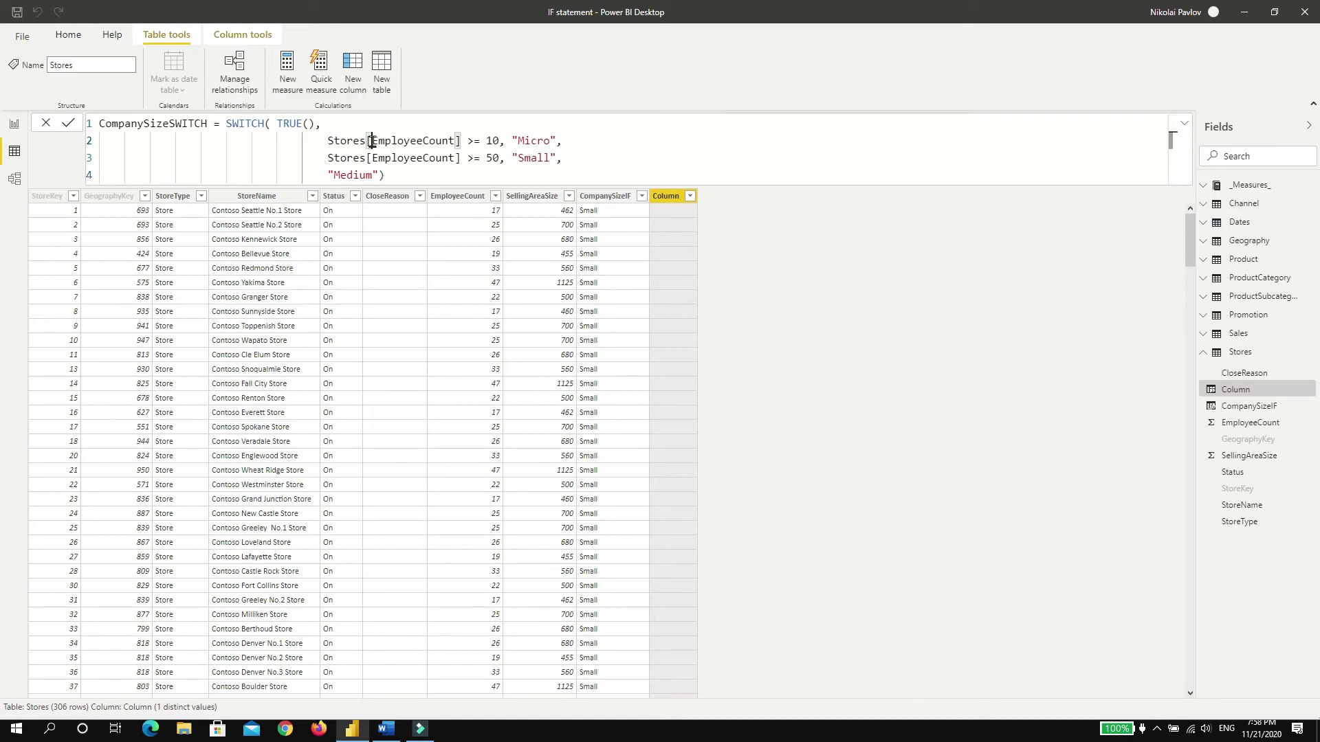
click(371, 141)
key(Return)
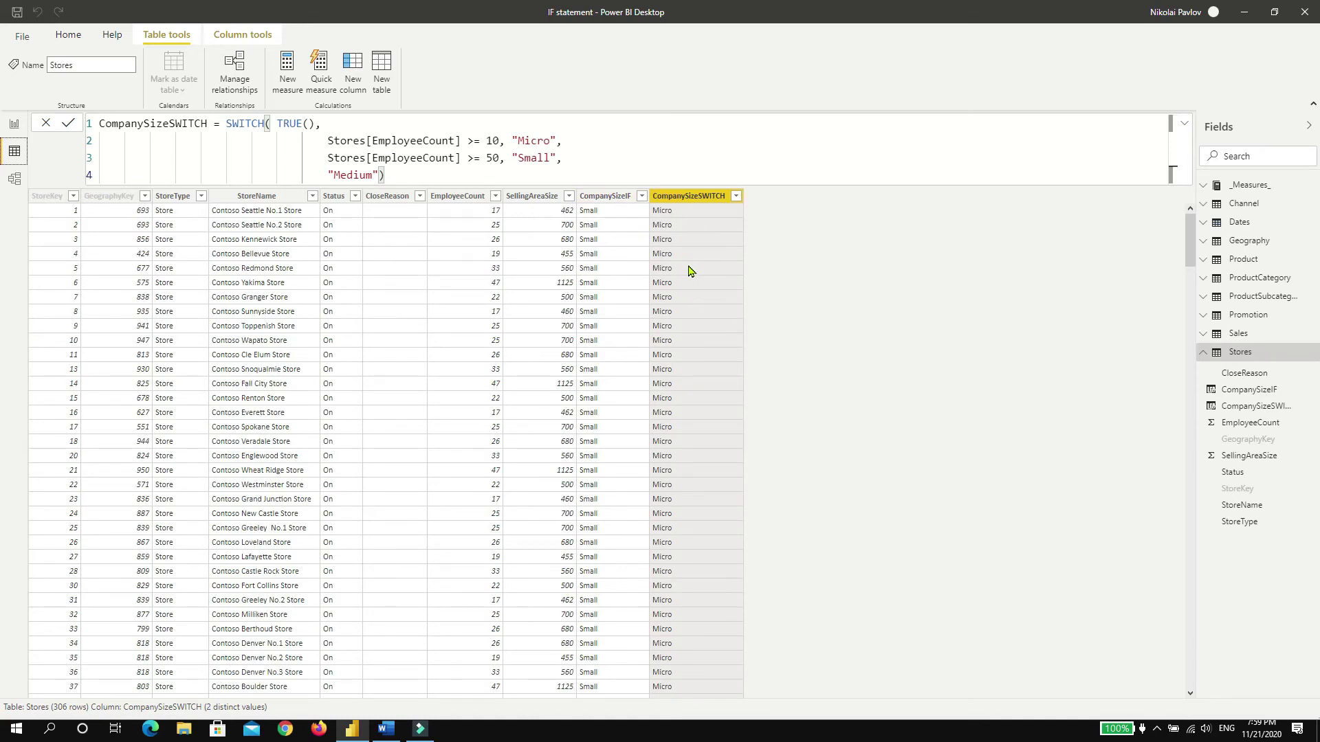
Change the comparison operator to <= in both EmployeeCount conditions of CompanySizeSWITCH and commit the formula
click(474, 142)
key(BackSpace)
text(<)
key(Down)
key(BackSpace)
text(<)
key(Return)
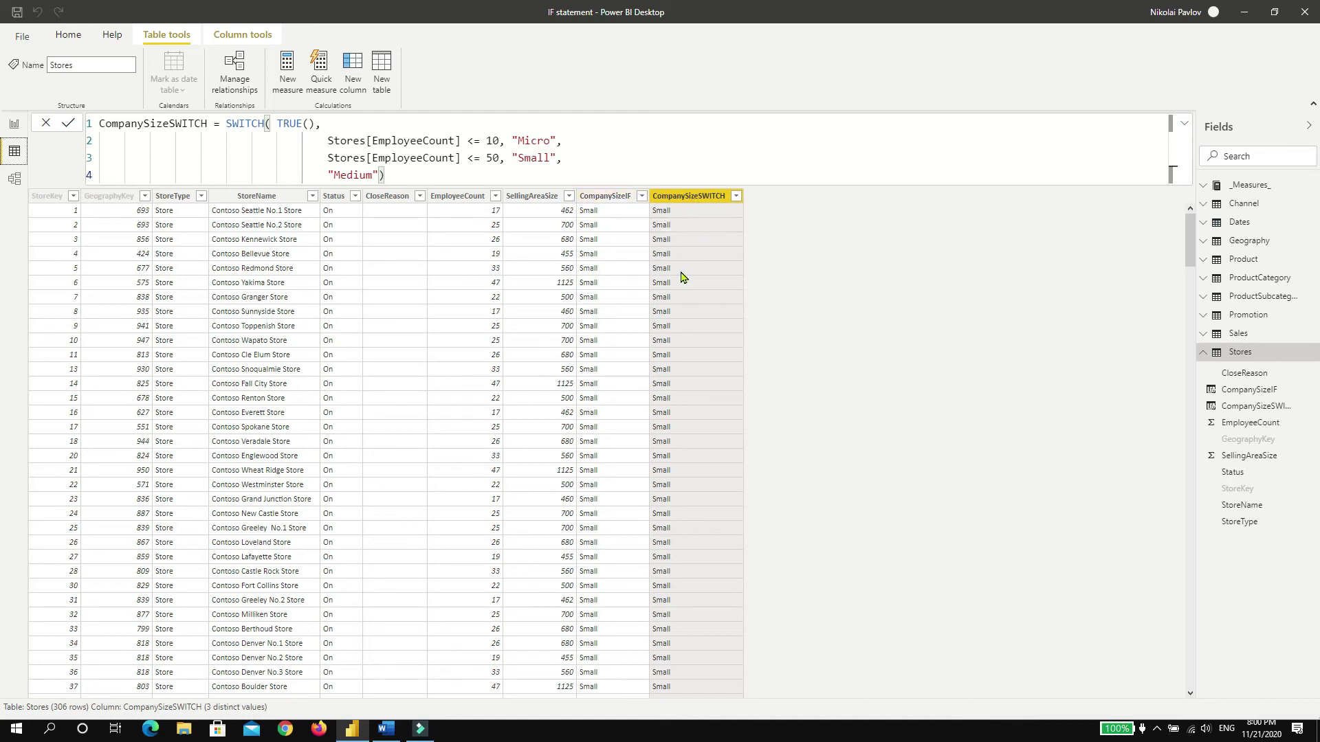
Replace the "Micro" result of the first SWITCH condition with "0-10"
scroll(684, 411, down, 5)
scroll(694, 479, up, 5)
click(486, 141)
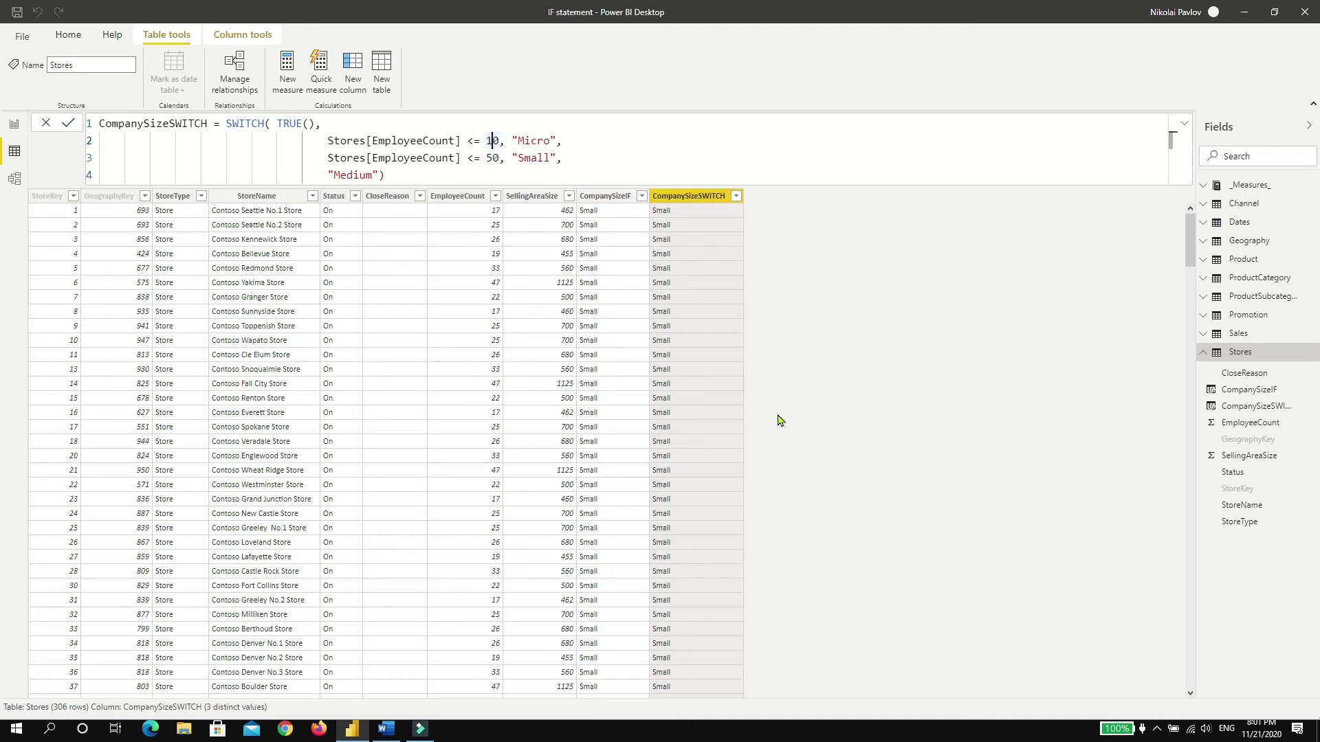
key(Right)
key(Right)
key(Right)
key(Right)
key(Right)
key(Right)
key(Right)
key(Right)
key(Right)
key(Right)
key(Right)
key(BackSpace)
key(BackSpace)
key(BackSpace)
key(BackSpace)
key(BackSpace)
text(0-19)
key(BackSpace)
text(0)
Set the second condition's employee threshold to 25 and its result text to "11-25"
key(Down)
key(Left)
key(Left)
key(Left)
key(Left)
key(Left)
key(Left)
key(Left)
key(Left)
key(Left)
key(Left)
key(Delete)
key(Delete)
text(25)
key(Right)
key(Right)
key(Right)
key(Right)
key(BackSpace)
key(BackSpace)
key(BackSpace)
key(BackSpace)
key(BackSpace)
text(11-25)
Replace the "Medium" default on the last line with a third condition: Stores[EmployeeCount] <= 40 returning "26-40"
key(BackSpace)
key(BackSpace)
key(BackSpace)
key(BackSpace)
key(BackSpace)
key(BackSpace)
key(BackSpace)
key(BackSpace)
key(BackSpace)
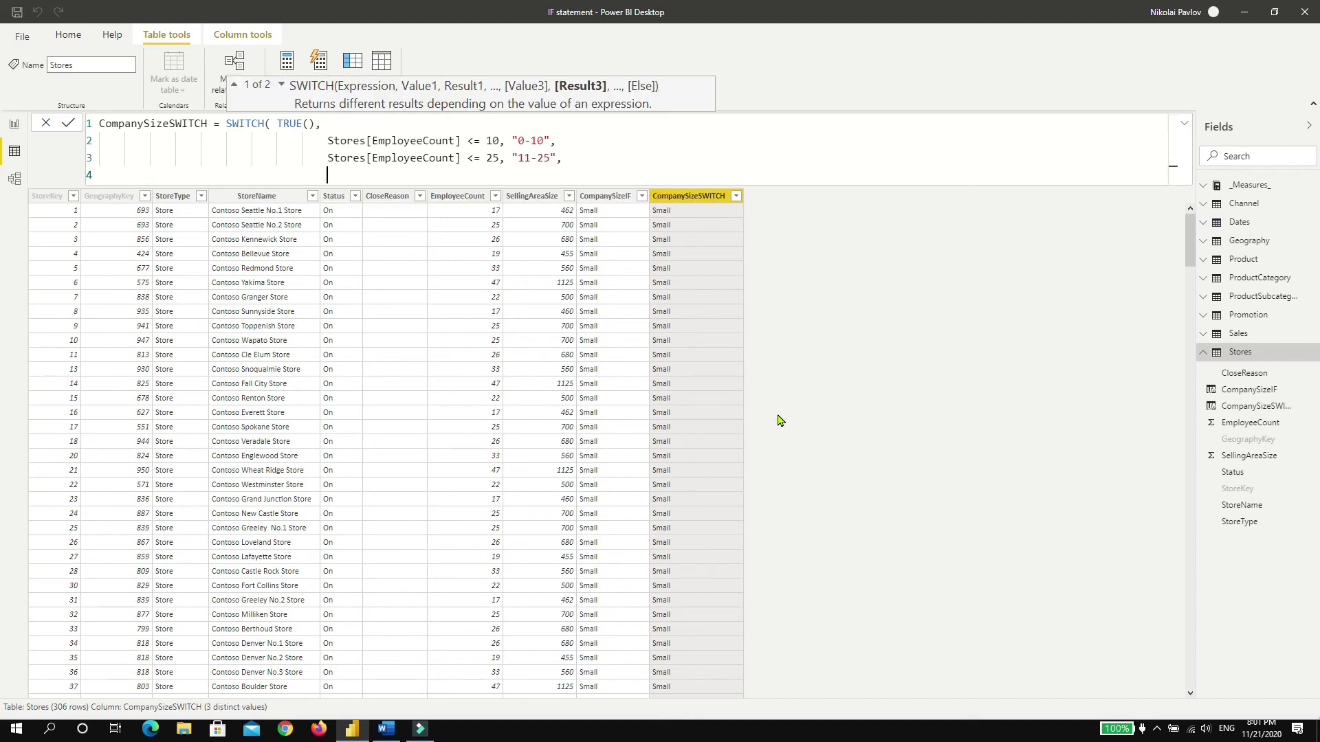
text(mp)
key(Down)
key(Down)
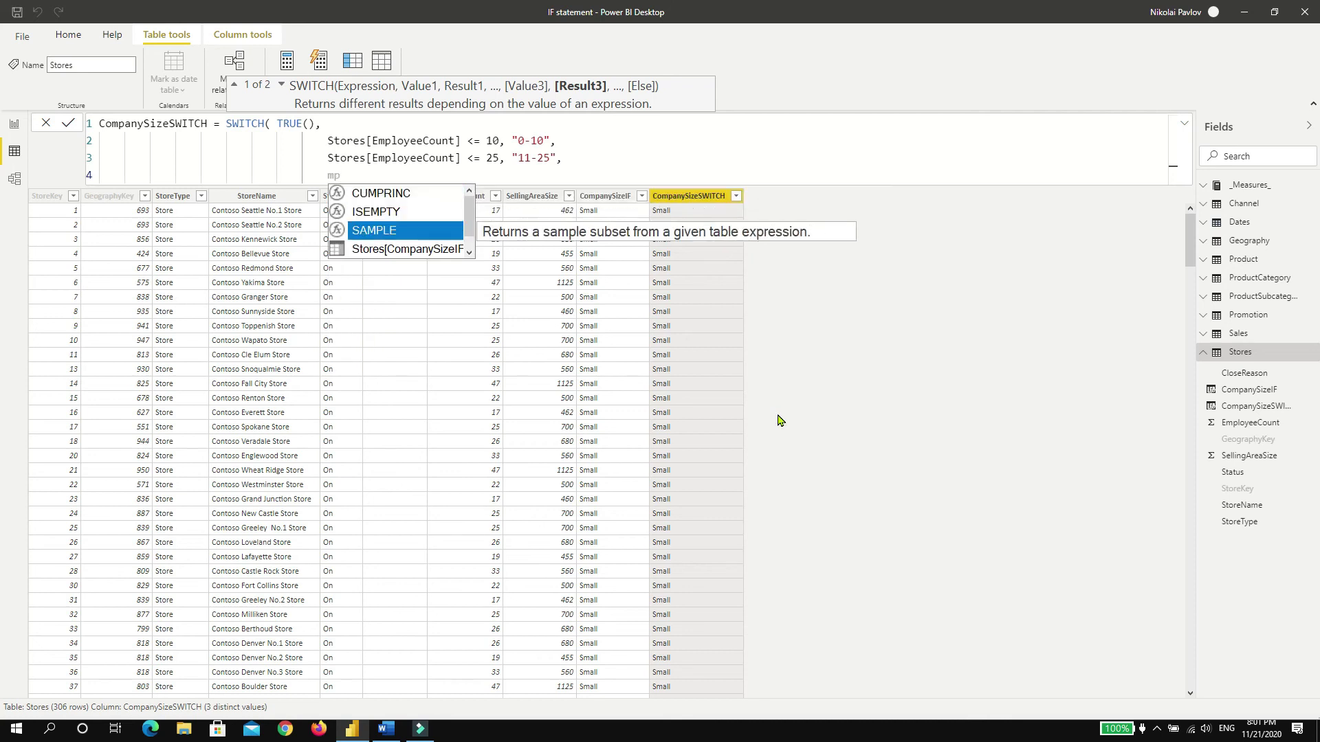
key(BackSpace)
key(BackSpace)
text(emp)
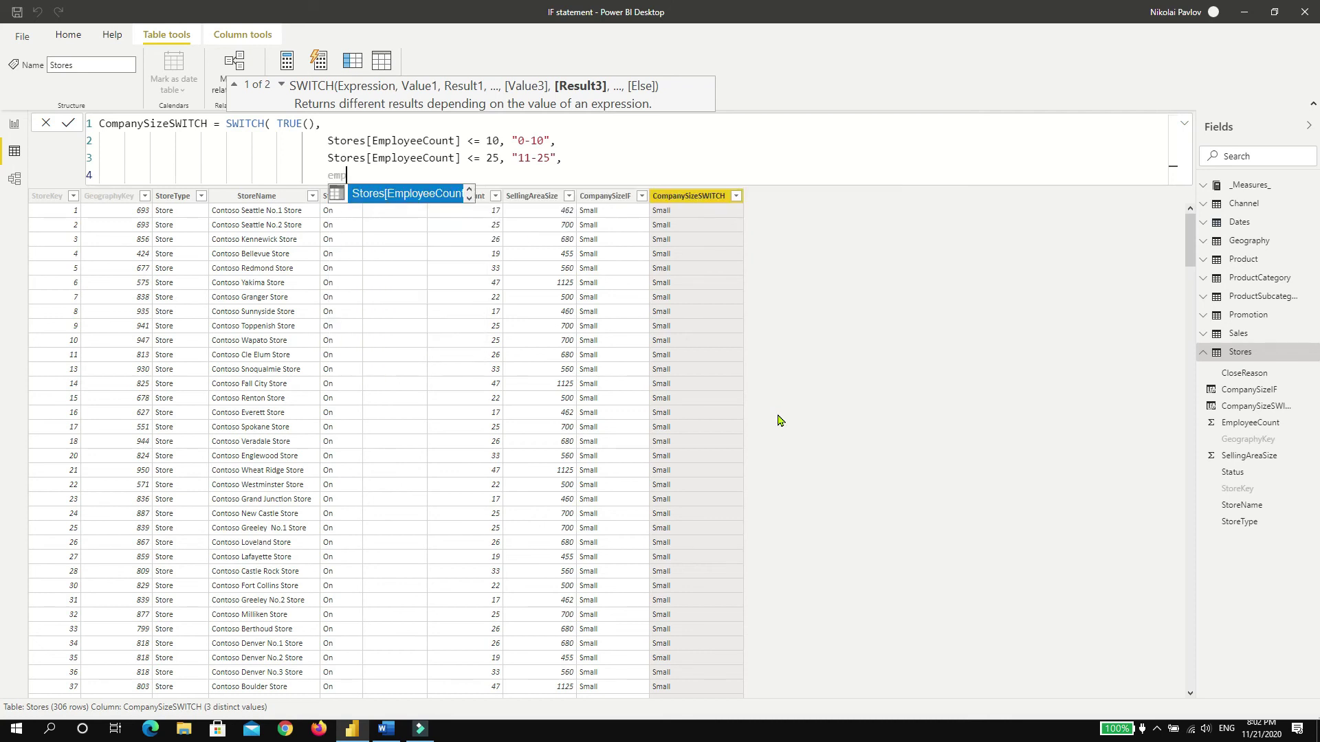
key(Tab)
text(<)
key(BackSpace)
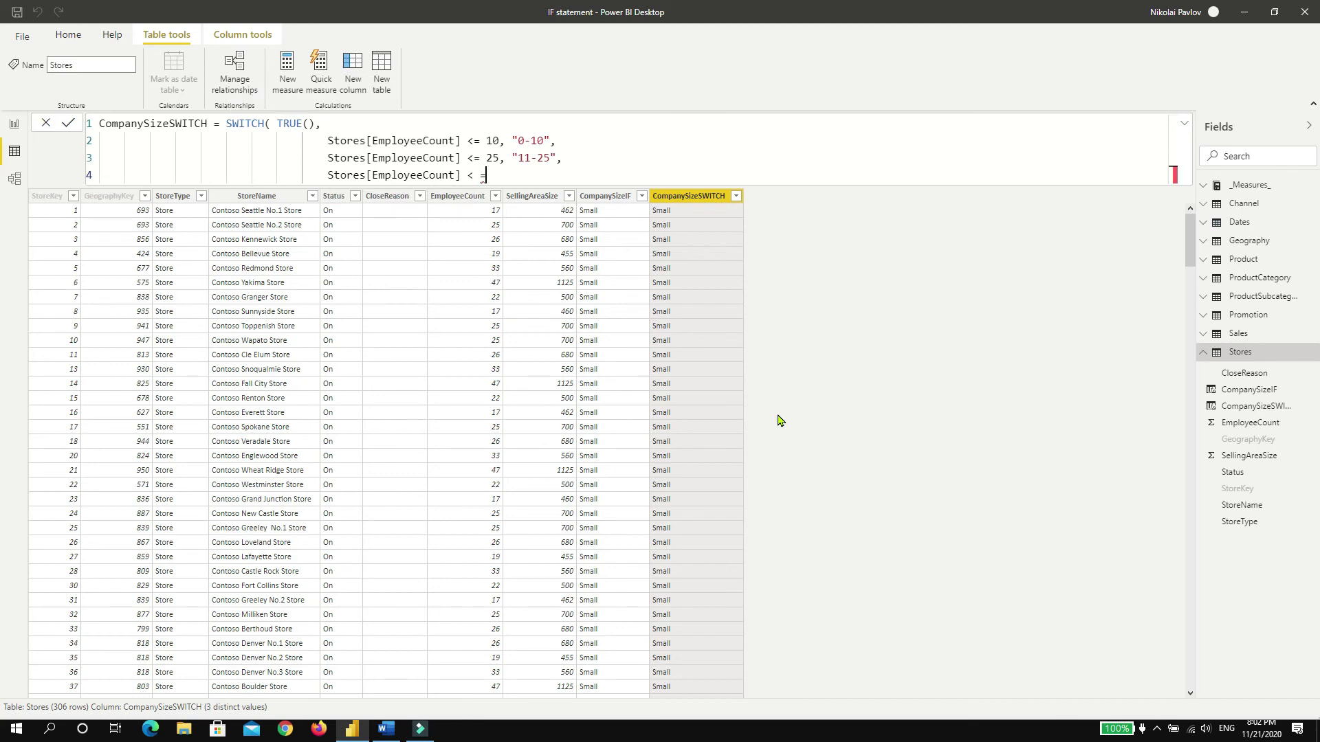
text(= 40, "26-40")
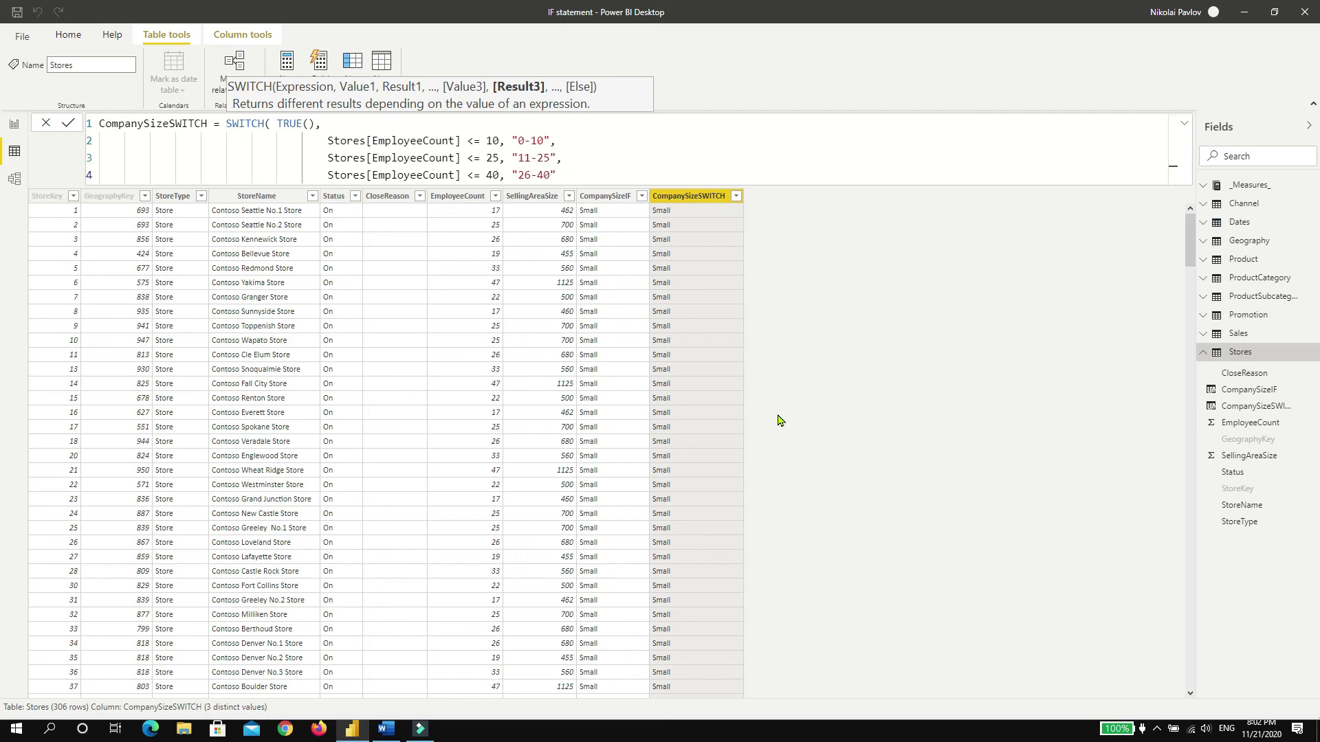
text(,)
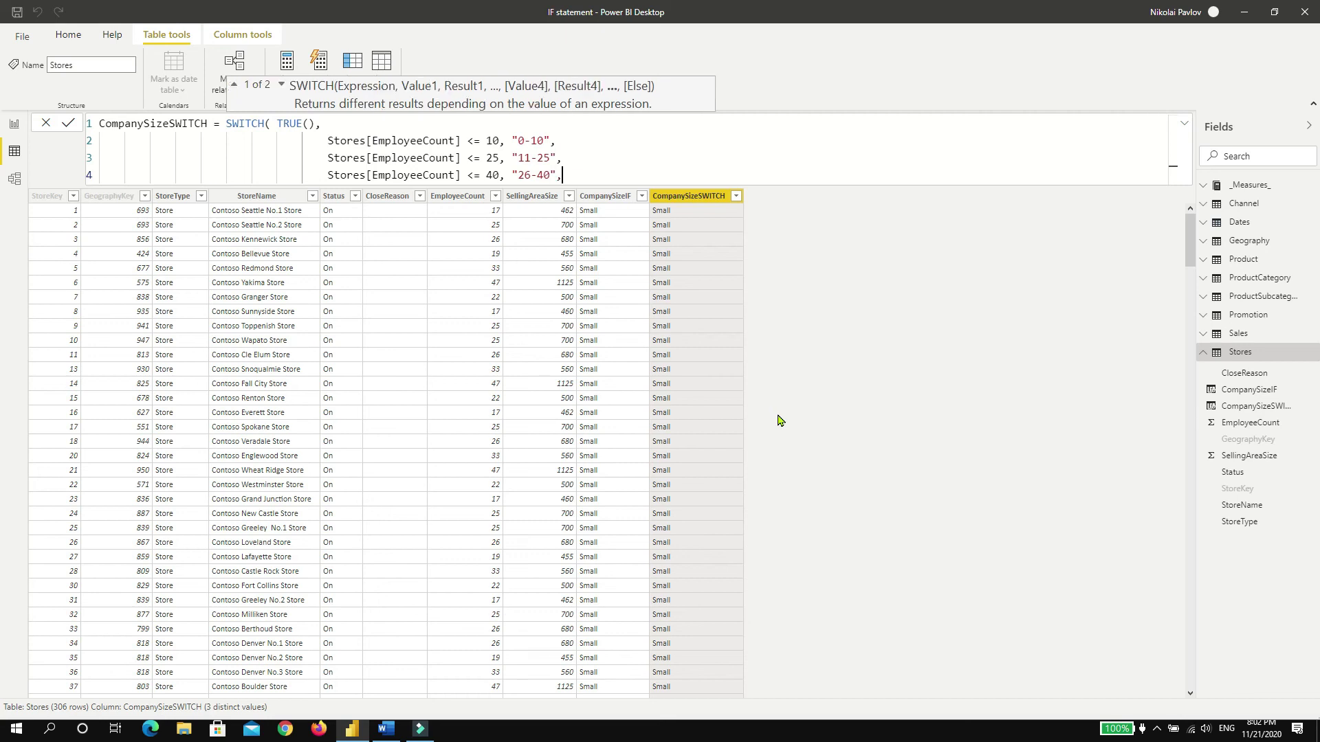
Add 40+ as the default result after "26-40", close the SWITCH formula and commit it
text( ")
text(40)
text(+"))
key(Return)
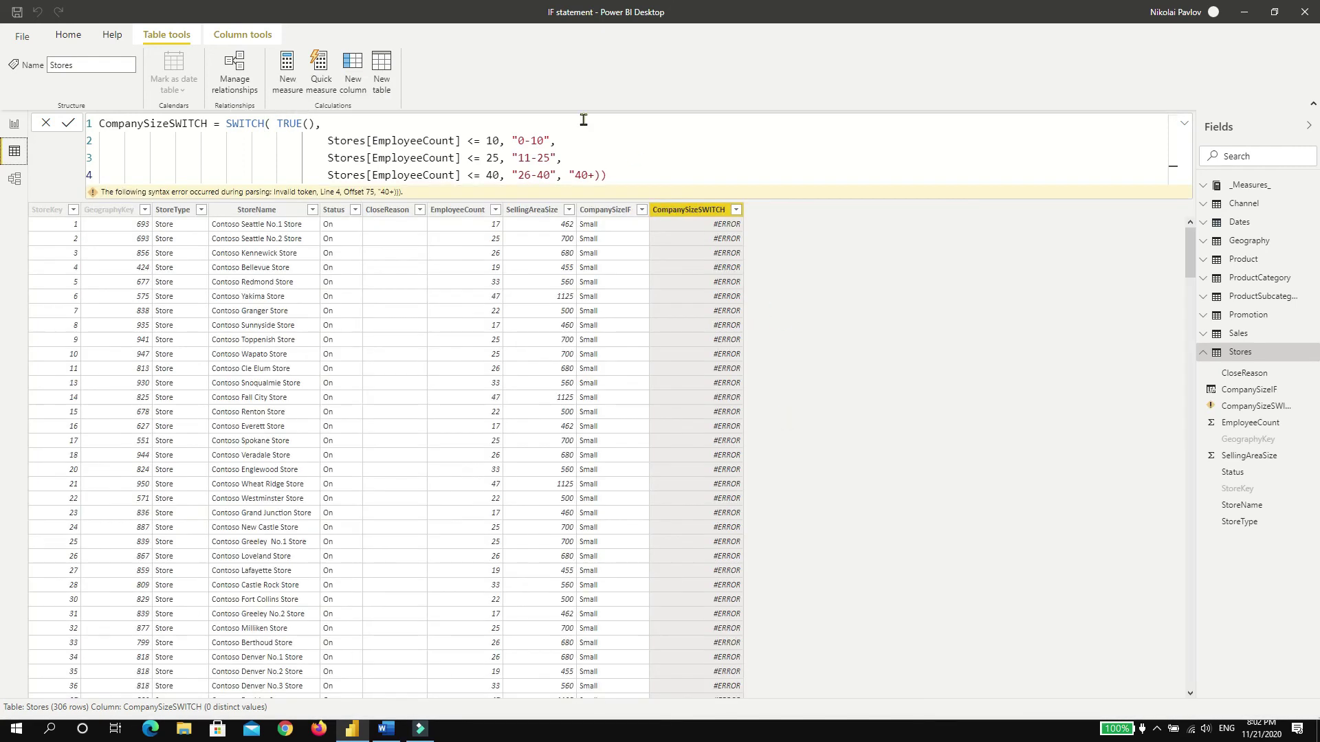
Correct the formula's ending to "40+") with a closing quote and a single parenthesis, and commit it
click(593, 180)
text(")
key(Delete)
key(Delete)
key(BackSpace)
text("))
key(Return)
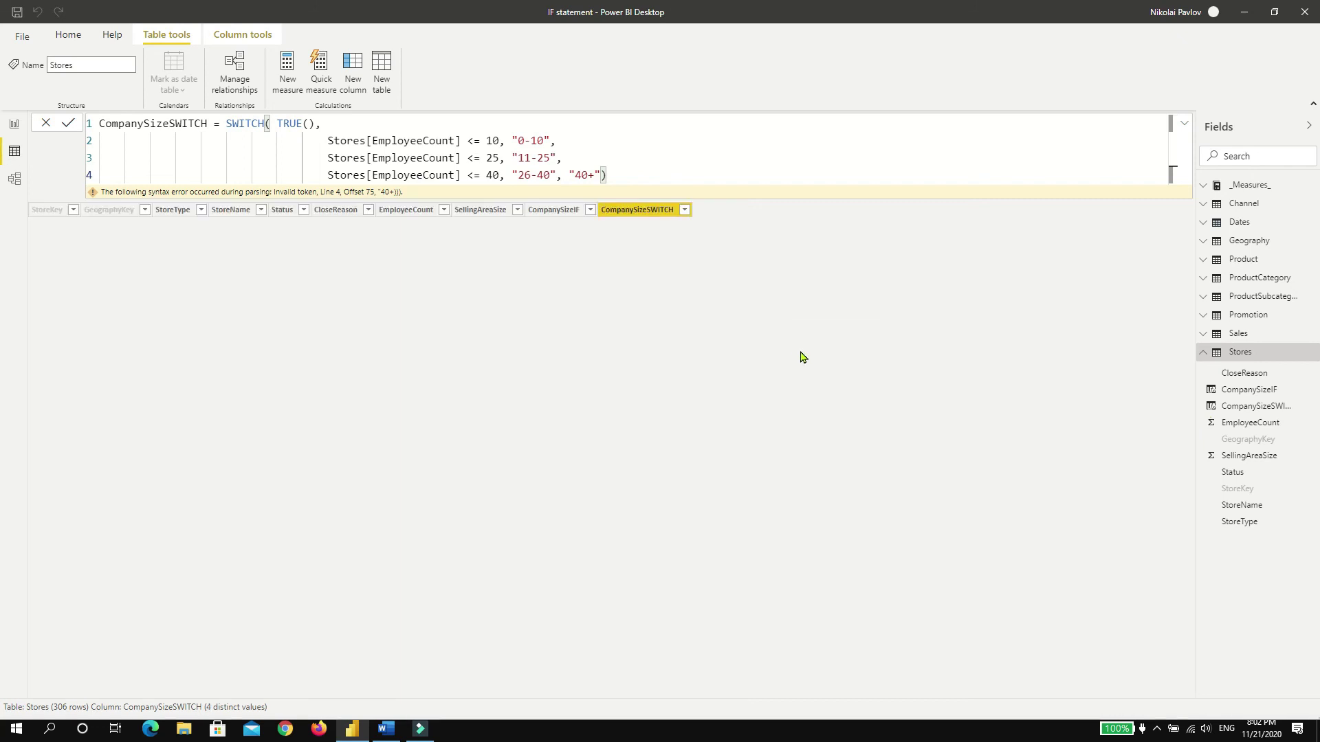